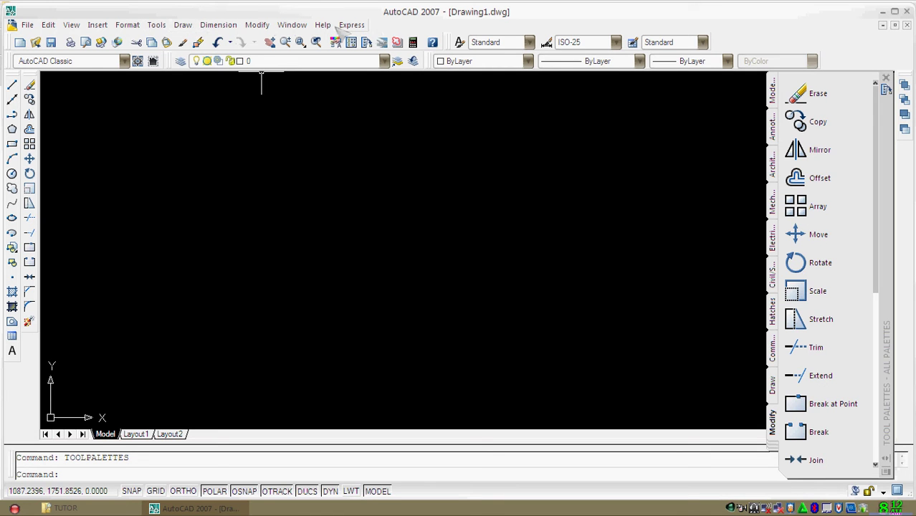
{"action": "left_click", "coordinate": [27, 25]}
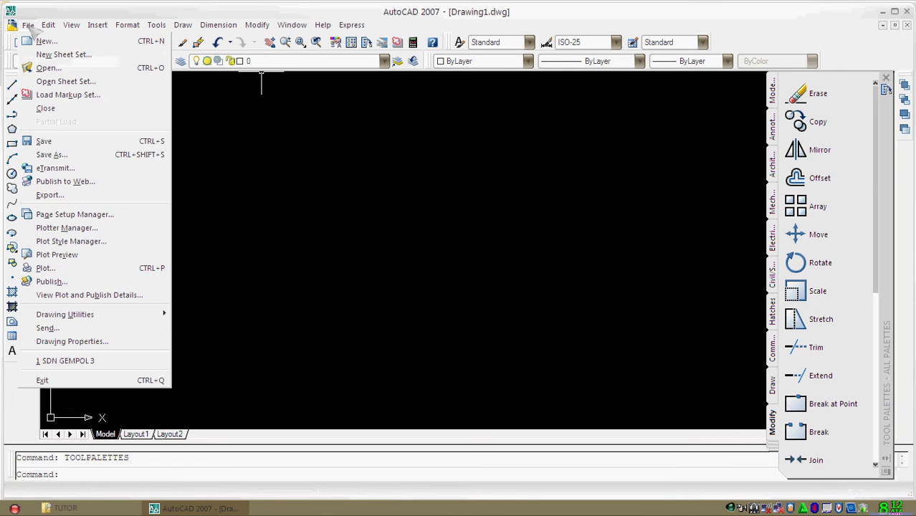
{"action": "mouse_move", "coordinate": [71, 25]}
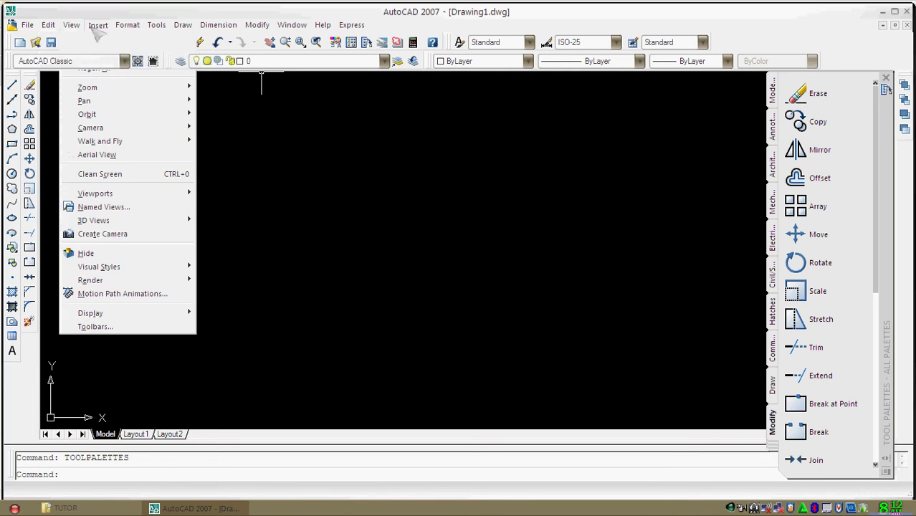
{"action": "mouse_move", "coordinate": [157, 25]}
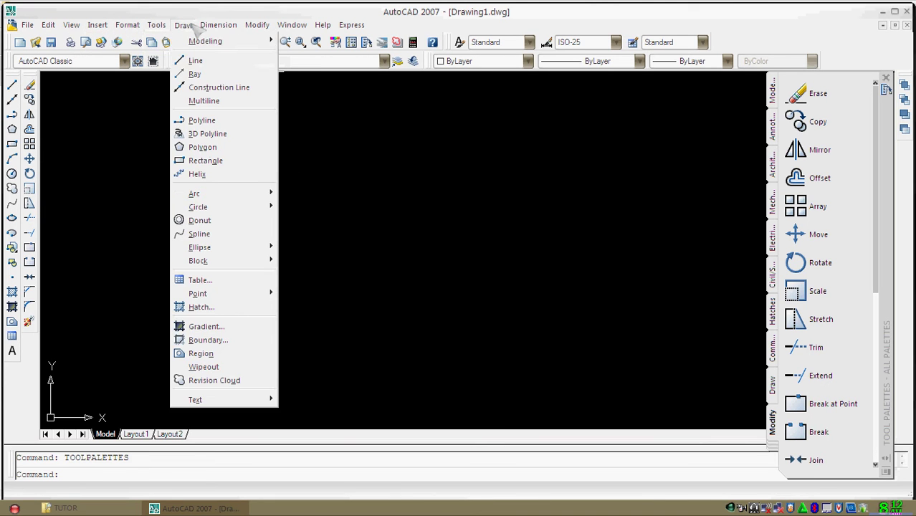
{"action": "mouse_move", "coordinate": [214, 31]}
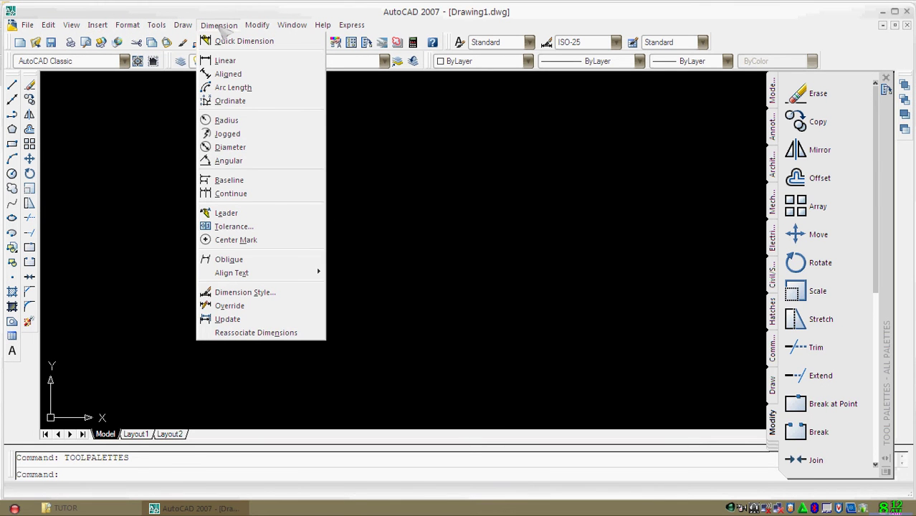
{"action": "mouse_move", "coordinate": [264, 29]}
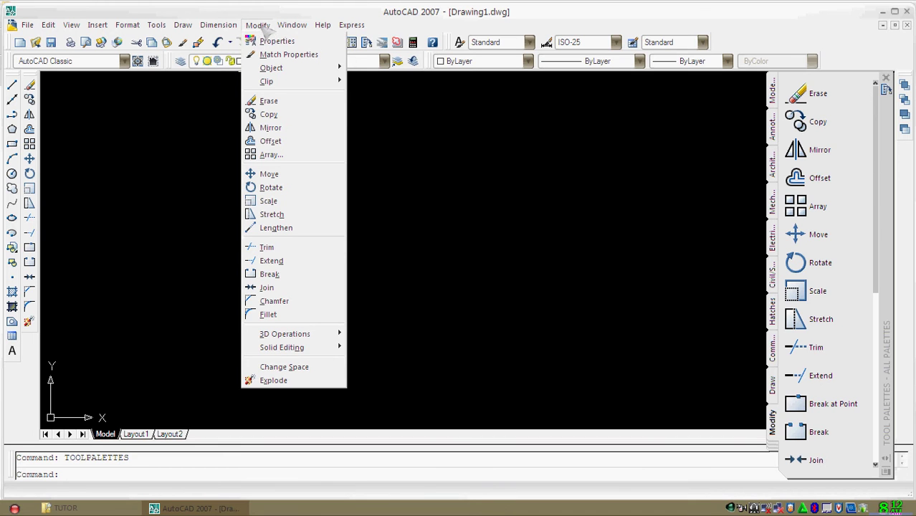
{"action": "mouse_move", "coordinate": [353, 29]}
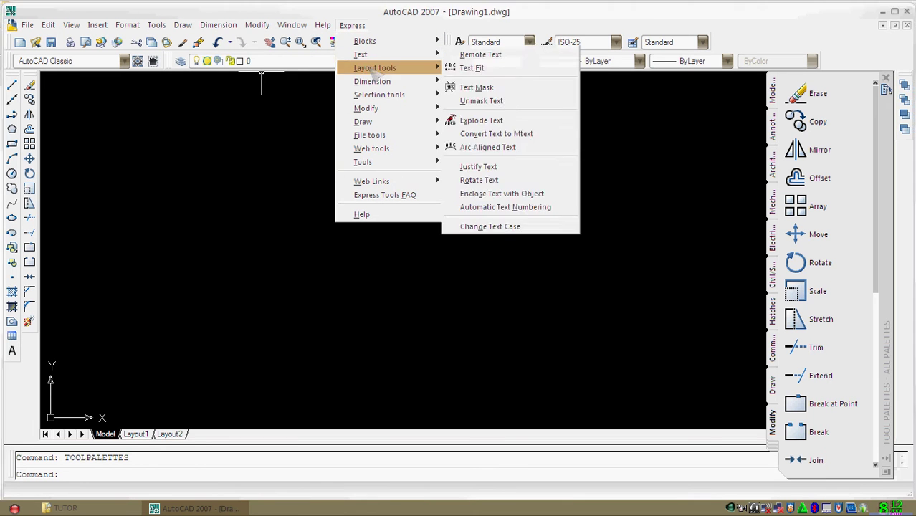
{"action": "mouse_move", "coordinate": [370, 111]}
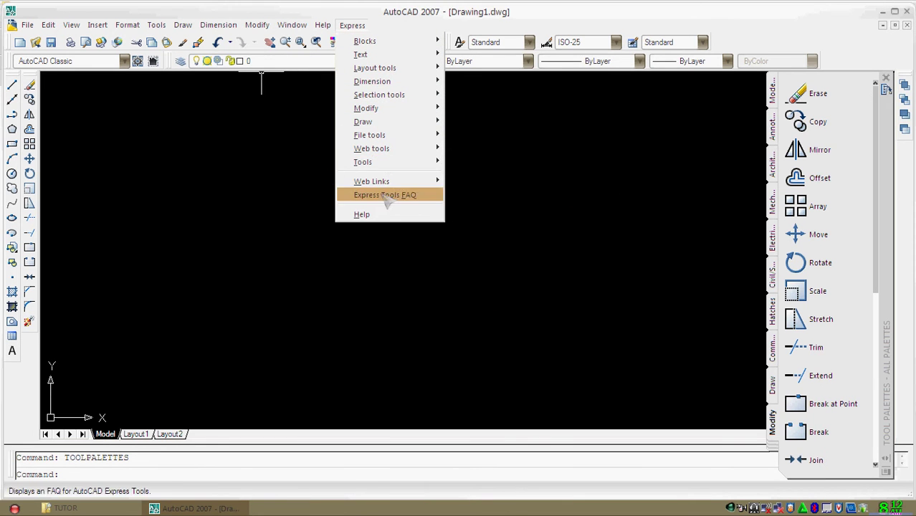
{"action": "mouse_move", "coordinate": [323, 24]}
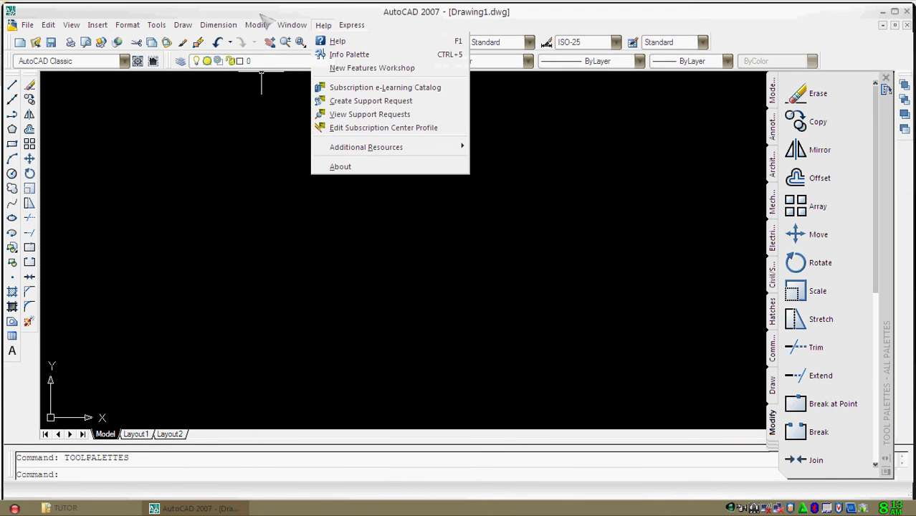
{"action": "left_click", "coordinate": [169, 12]}
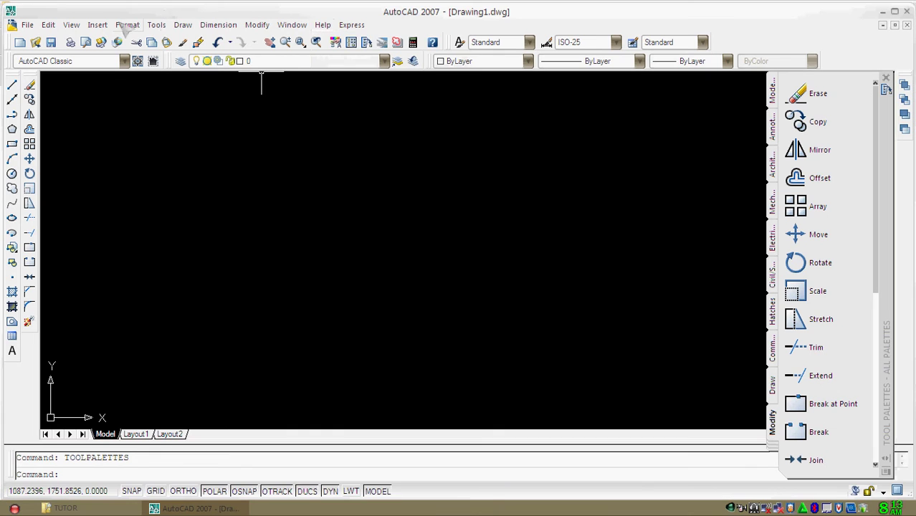
{"action": "left_click", "coordinate": [28, 25]}
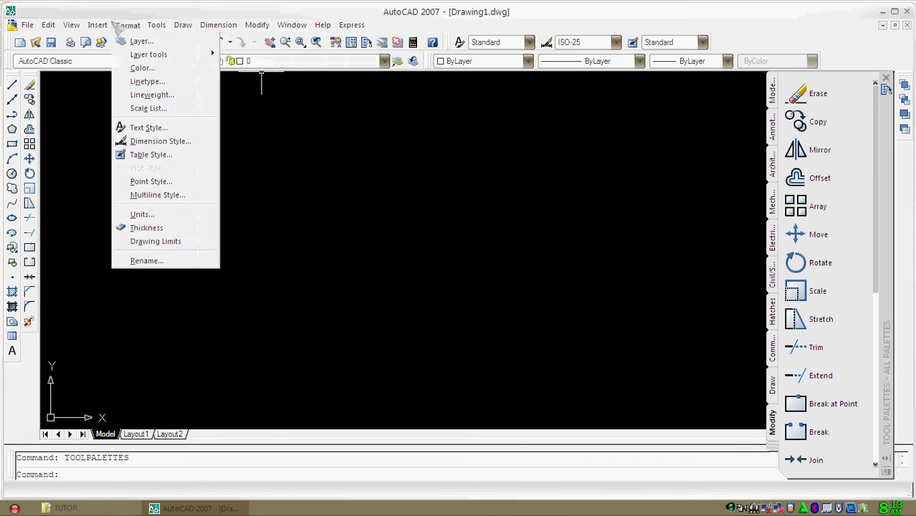
{"action": "left_click", "coordinate": [557, 16]}
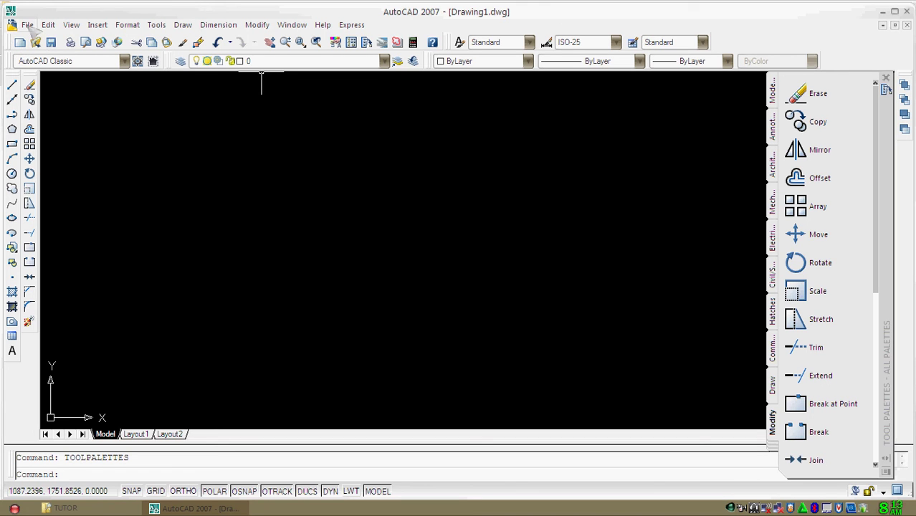
{"action": "left_click", "coordinate": [28, 25]}
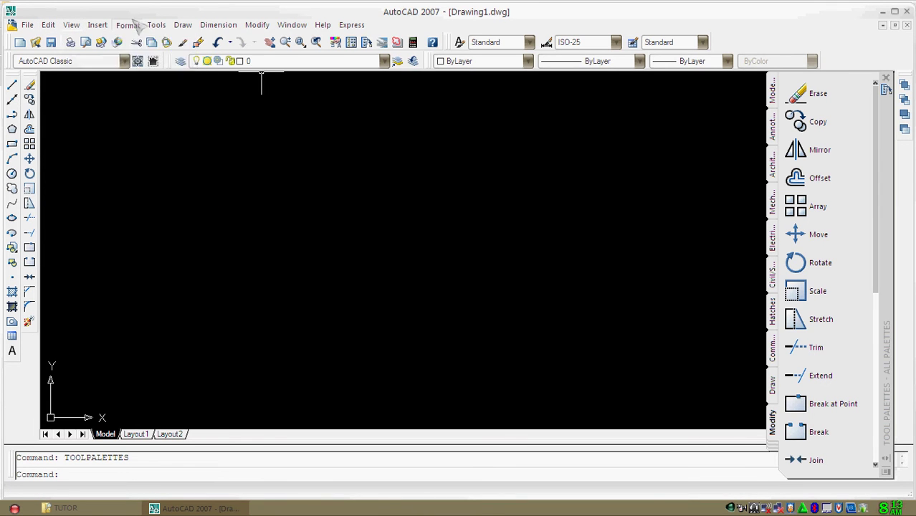
{"action": "left_click", "coordinate": [167, 10]}
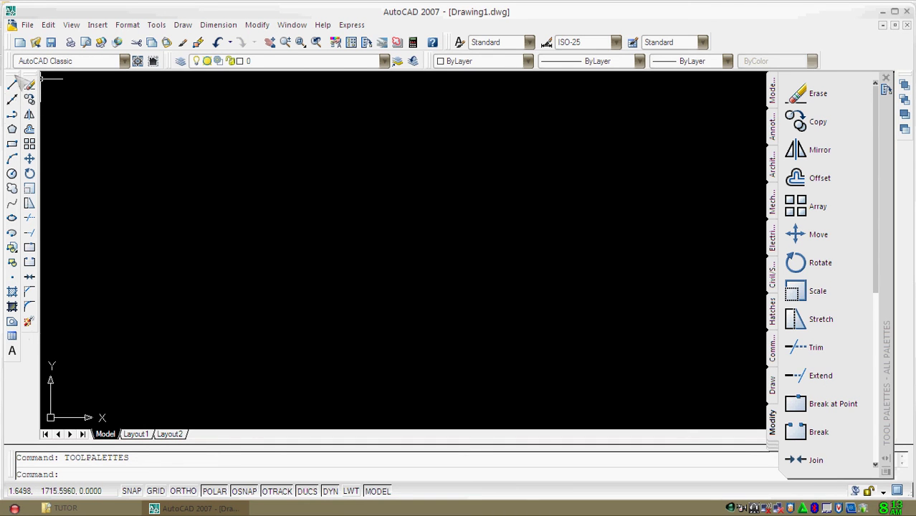
Undock the Draw and Modify toolbars and float them over the drawing area
{"action": "mouse_move", "coordinate": [14, 79]}
{"action": "left_mouse_down"}
{"action": "mouse_move", "coordinate": [180, 126]}
{"action": "mouse_move", "coordinate": [334, 153]}
{"action": "left_mouse_up"}
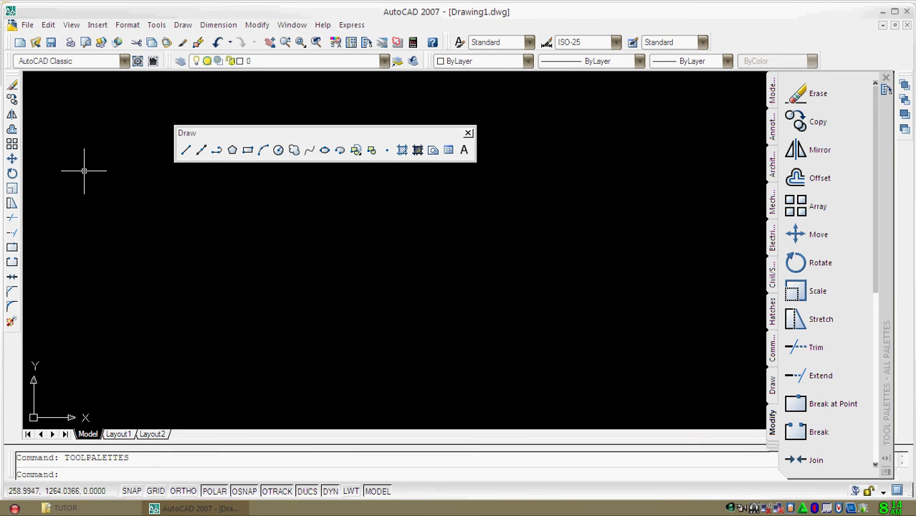
{"action": "mouse_move", "coordinate": [22, 77]}
{"action": "left_mouse_down"}
{"action": "mouse_move", "coordinate": [201, 221]}
{"action": "mouse_move", "coordinate": [299, 245]}
{"action": "mouse_move", "coordinate": [256, 231]}
{"action": "left_mouse_up"}
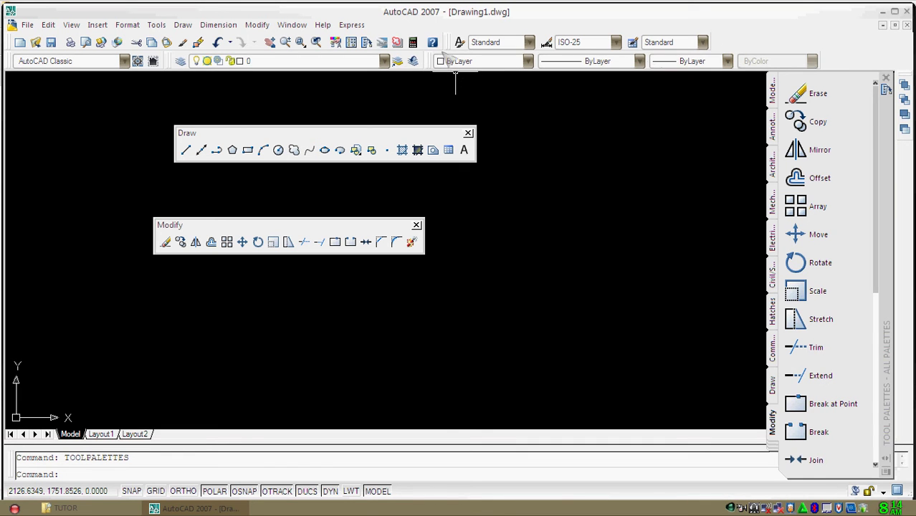
Turn on the Zoom toolbar and float it over the drawing area between the Draw and Modify toolbars
{"action": "right_click", "coordinate": [440, 56]}
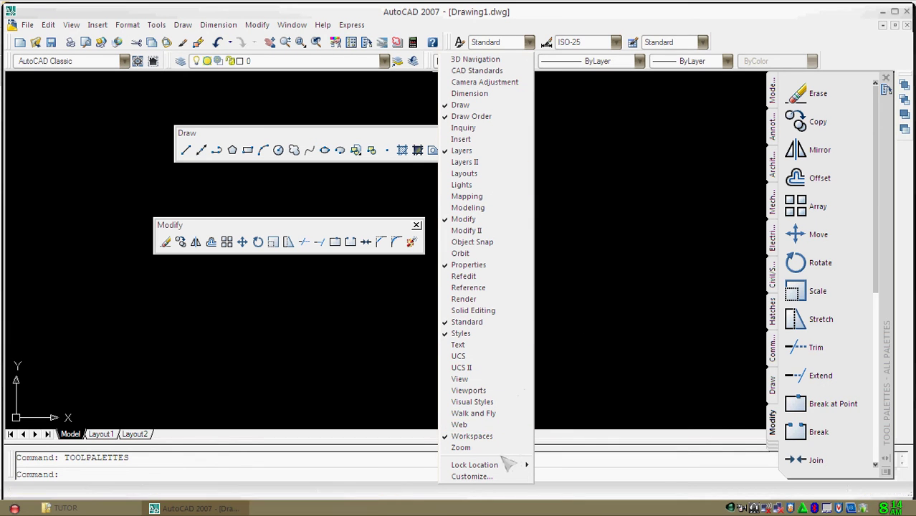
{"action": "left_click", "coordinate": [447, 449]}
{"action": "left_click_drag", "start_coordinate": [125, 252], "coordinate": [483, 185]}
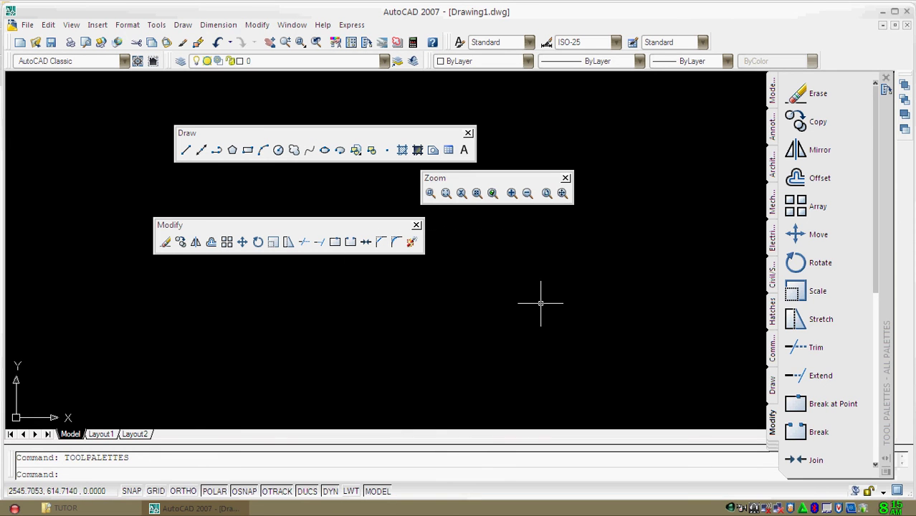
Turn on the Orbit toolbar, float it above the Zoom toolbar, and restore the Properties toolbar beside the Layers toolbar
{"action": "right_click", "coordinate": [540, 55]}
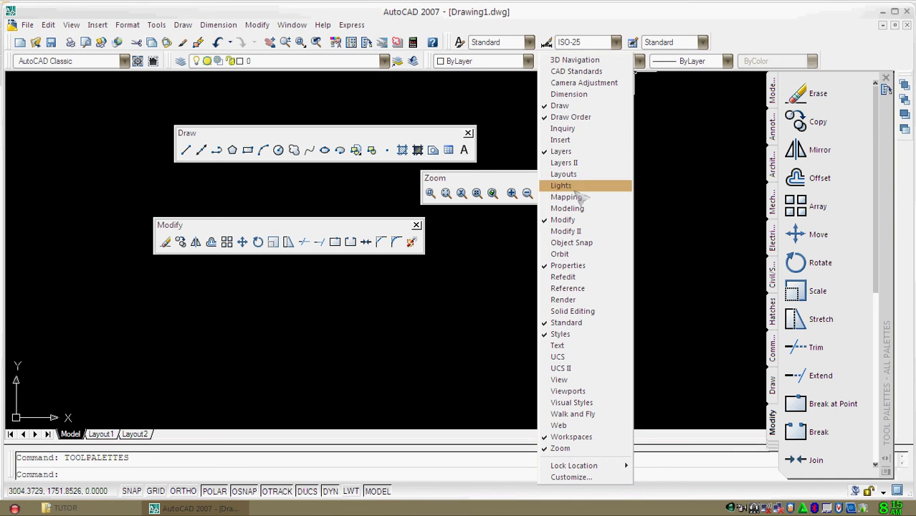
{"action": "left_click", "coordinate": [549, 255]}
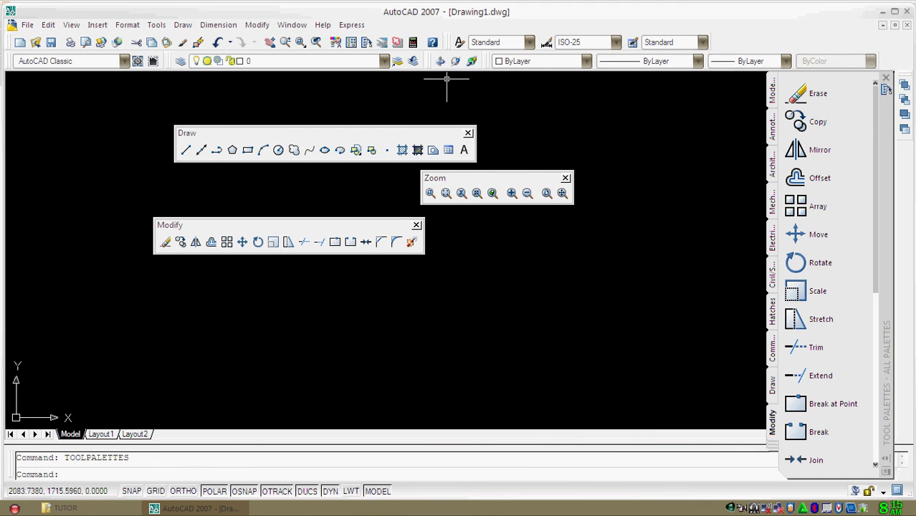
{"action": "left_click_drag", "start_coordinate": [430, 62], "coordinate": [542, 100]}
{"action": "left_click_drag", "start_coordinate": [496, 66], "coordinate": [435, 66]}
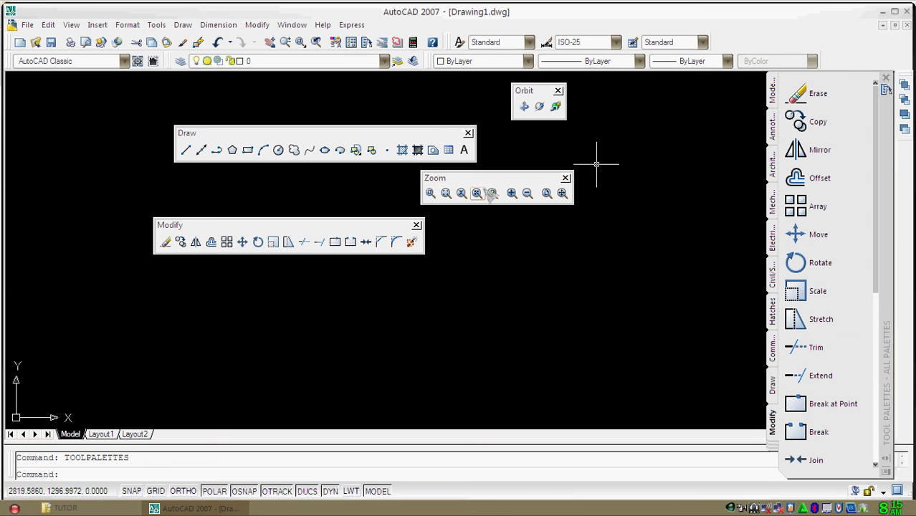
Dock the Zoom toolbar beside the Styles toolbar, and dock Draw, Modify and Orbit vertically along the drawing area's left edge
{"action": "left_click_drag", "start_coordinate": [488, 180], "coordinate": [792, 44]}
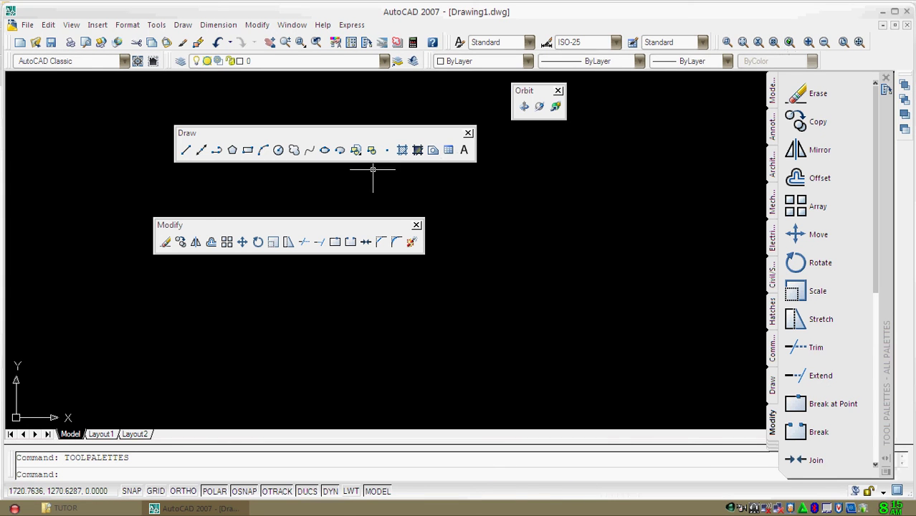
{"action": "mouse_move", "coordinate": [198, 135]}
{"action": "left_mouse_down"}
{"action": "mouse_move", "coordinate": [34, 118]}
{"action": "mouse_move", "coordinate": [12, 127]}
{"action": "mouse_move", "coordinate": [12, 219]}
{"action": "left_mouse_up"}
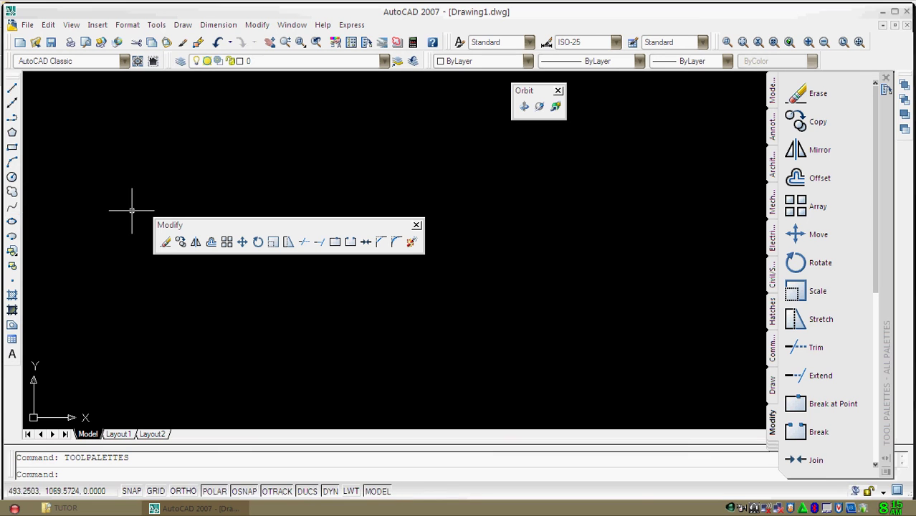
{"action": "mouse_move", "coordinate": [207, 228]}
{"action": "left_mouse_down"}
{"action": "mouse_move", "coordinate": [71, 158]}
{"action": "mouse_move", "coordinate": [14, 155]}
{"action": "mouse_move", "coordinate": [34, 172]}
{"action": "mouse_move", "coordinate": [36, 204]}
{"action": "left_mouse_up"}
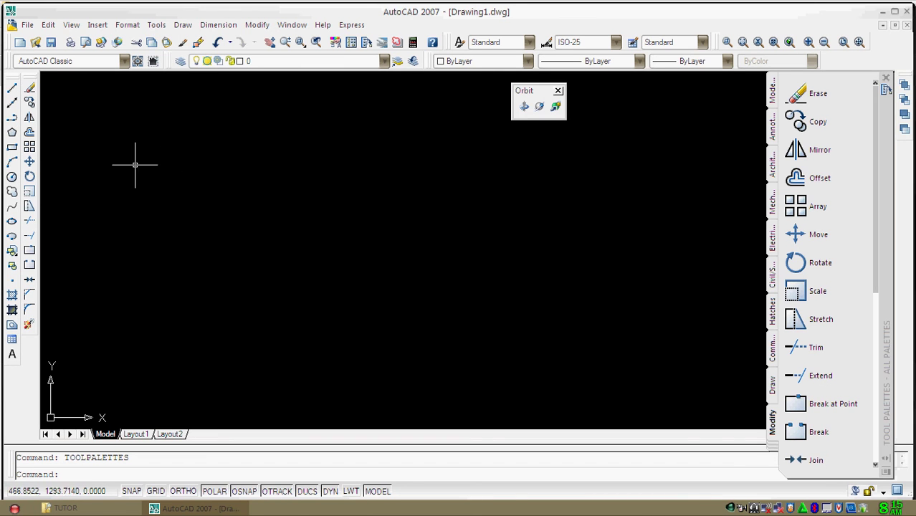
{"action": "mouse_move", "coordinate": [535, 92]}
{"action": "left_mouse_down"}
{"action": "mouse_move", "coordinate": [249, 280]}
{"action": "mouse_move", "coordinate": [29, 337]}
{"action": "mouse_move", "coordinate": [34, 365]}
{"action": "left_mouse_up"}
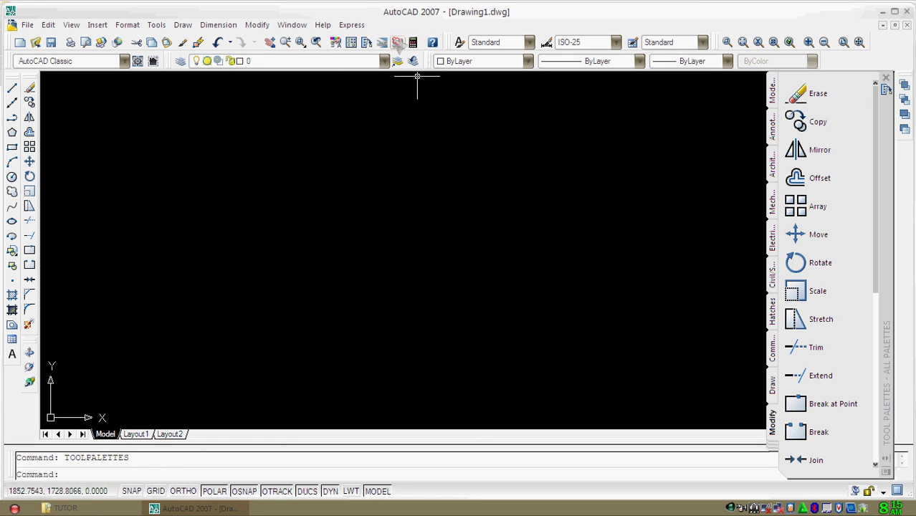
{"action": "left_click", "coordinate": [352, 25]}
{"action": "mouse_move", "coordinate": [367, 42]}
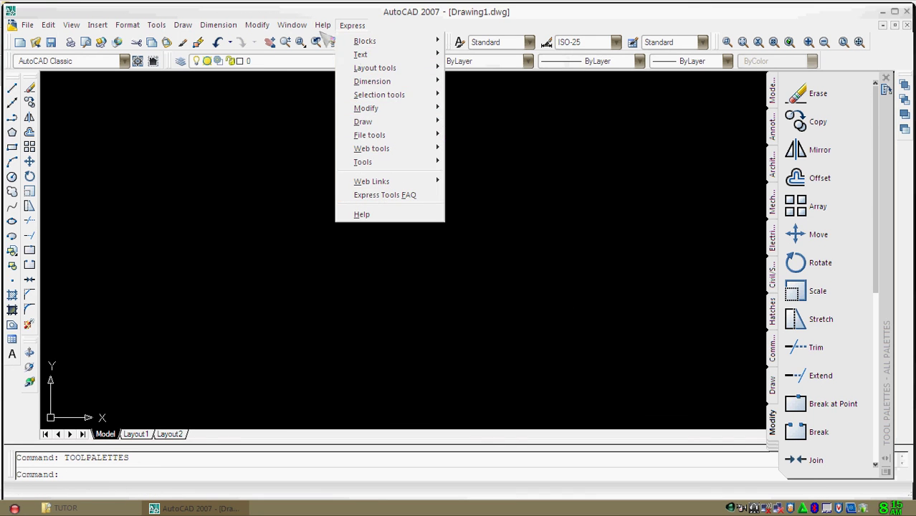
{"action": "left_click", "coordinate": [259, 25]}
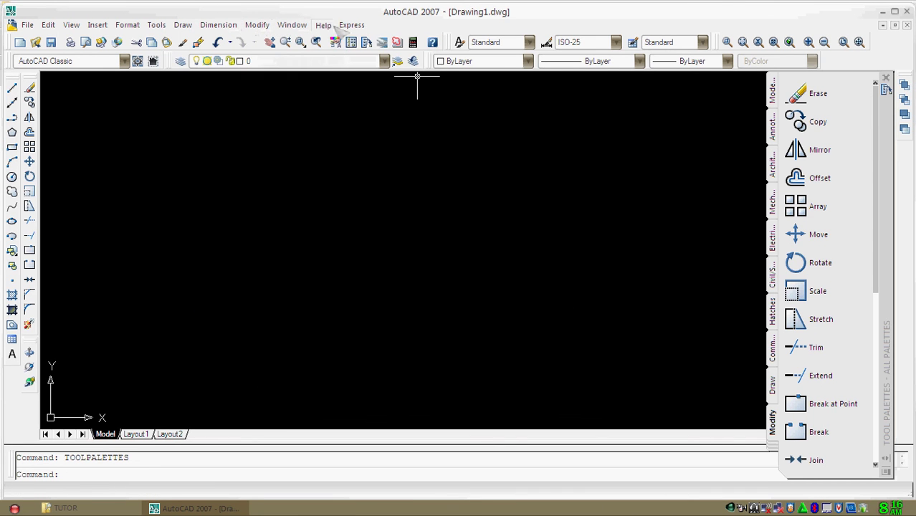
{"action": "left_click", "coordinate": [351, 24]}
{"action": "left_click", "coordinate": [560, 17]}
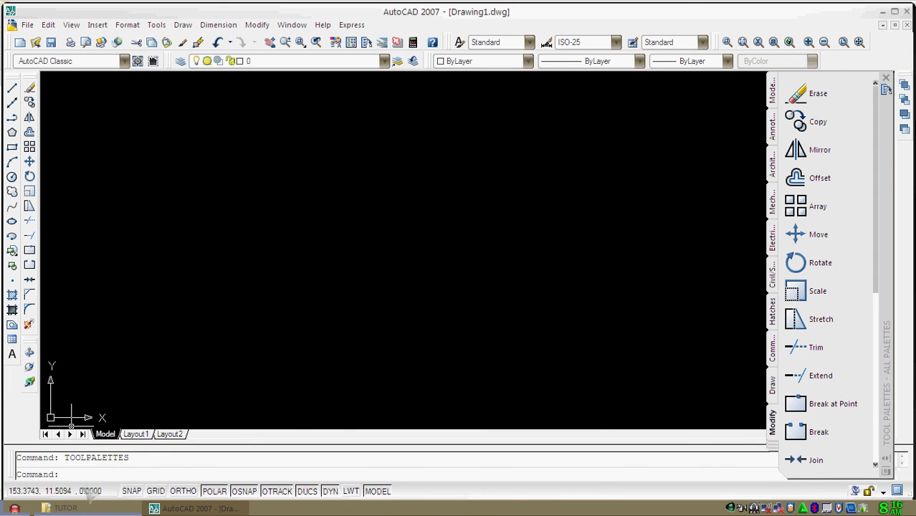
Draw a line from point 5,5 to a second point at relative offset 20,5, and select the finished line
{"action": "type", "text": "LINE"}
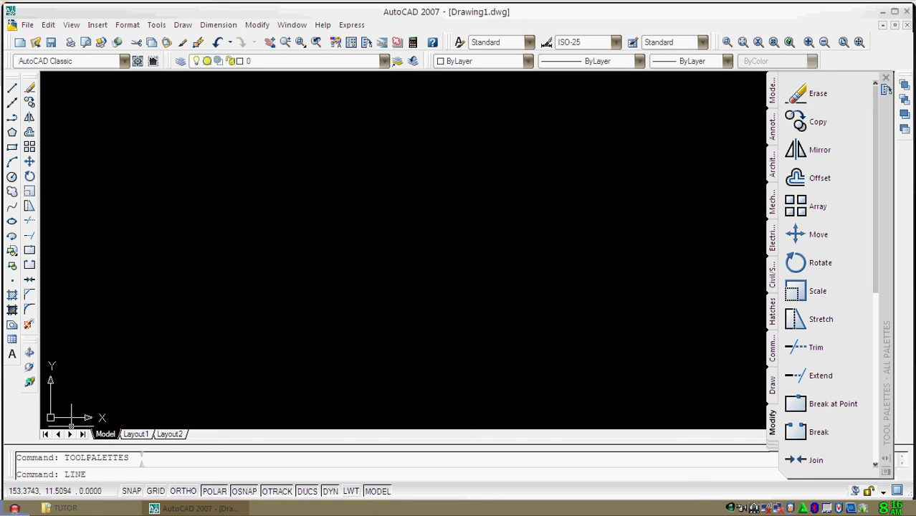
{"action": "key", "text": "Return"}
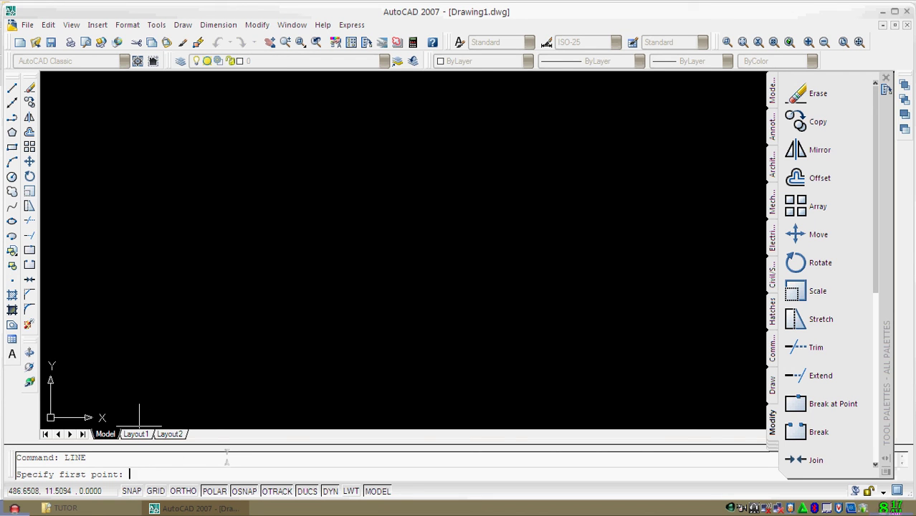
{"action": "type", "text": "5,5"}
{"action": "key", "text": "Return"}
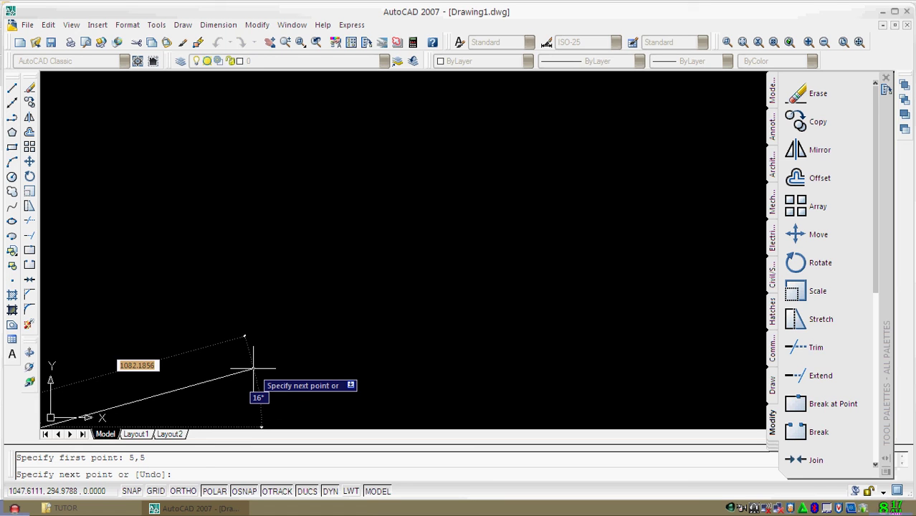
{"action": "type", "text": "2"}
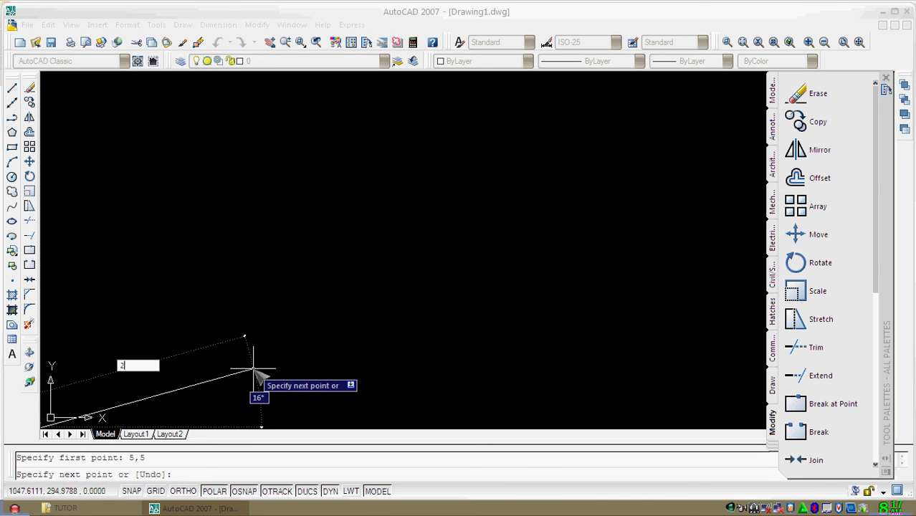
{"action": "type", "text": "0.5"}
{"action": "key", "text": "BackSpace"}
{"action": "key", "text": "BackSpace"}
{"action": "key", "text": "Tab"}
{"action": "type", "text": "5"}
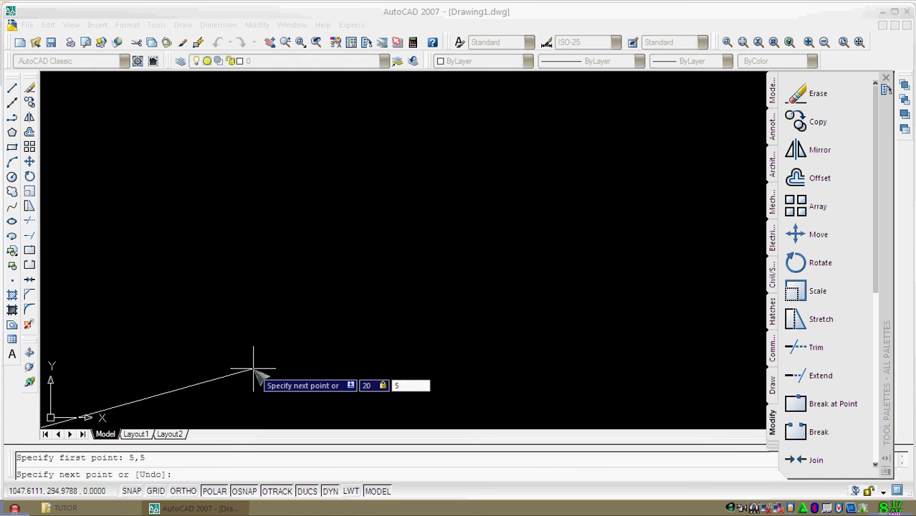
{"action": "key", "text": "Return"}
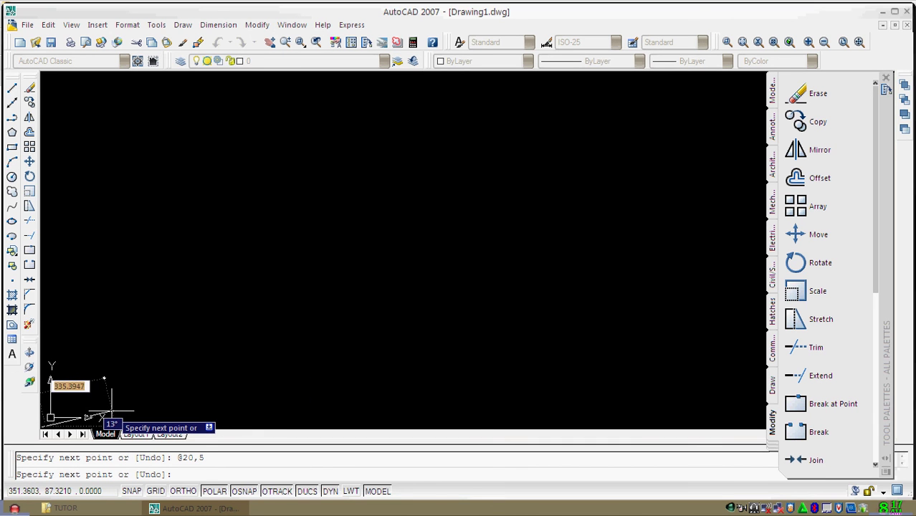
{"action": "key", "text": "Return"}
{"action": "middle_click_drag", "start_coordinate": [47, 427], "coordinate": [327, 324]}
{"action": "scroll", "coordinate": [331, 327], "scroll_direction": "up", "scroll_amount": 13}
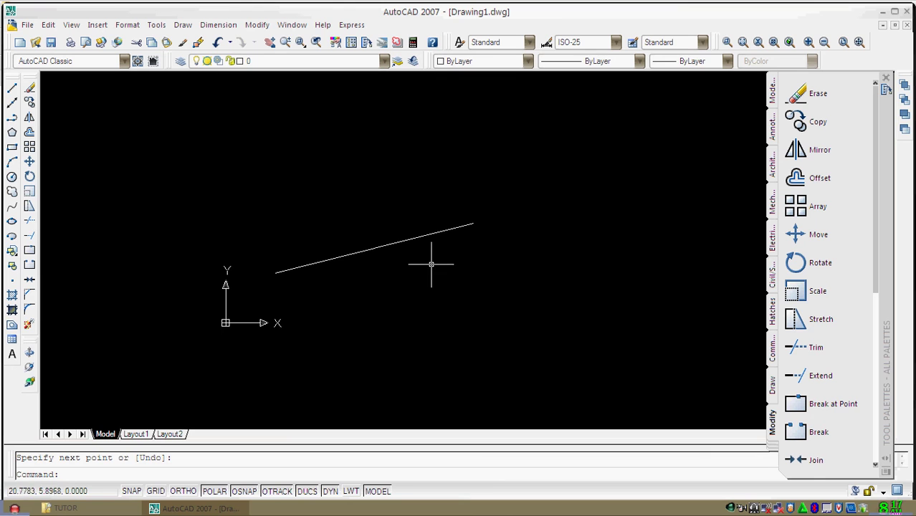
{"action": "left_click", "coordinate": [416, 238]}
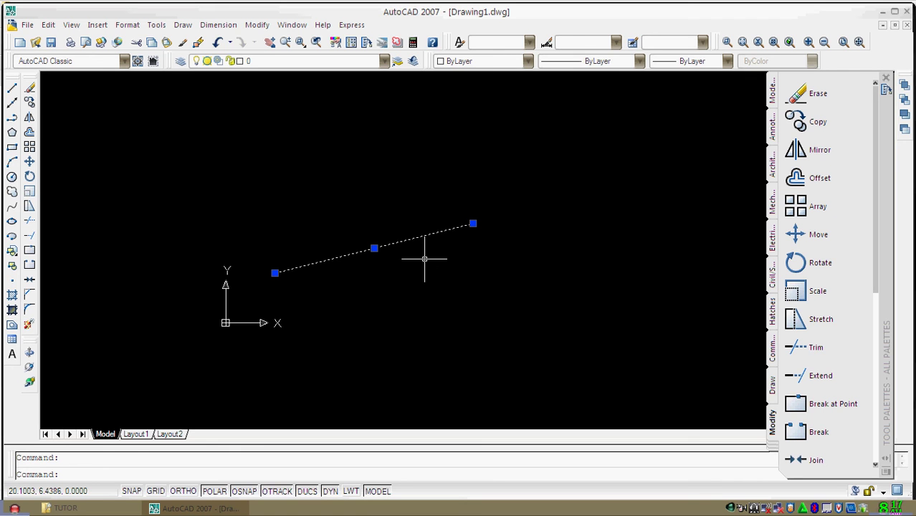
Erase the selected line and start a circle with its center at 100,100
{"action": "key", "text": "Delete"}
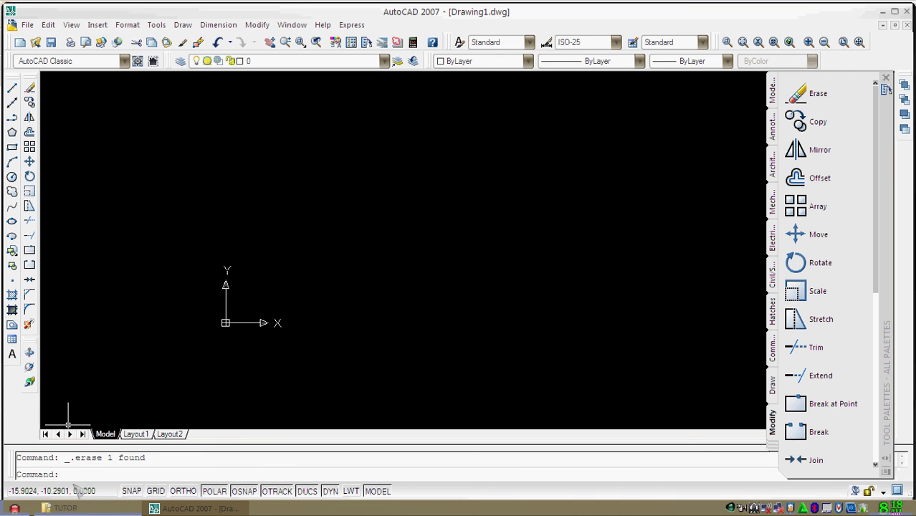
{"action": "type", "text": "CIRCLE"}
{"action": "key", "text": "Return"}
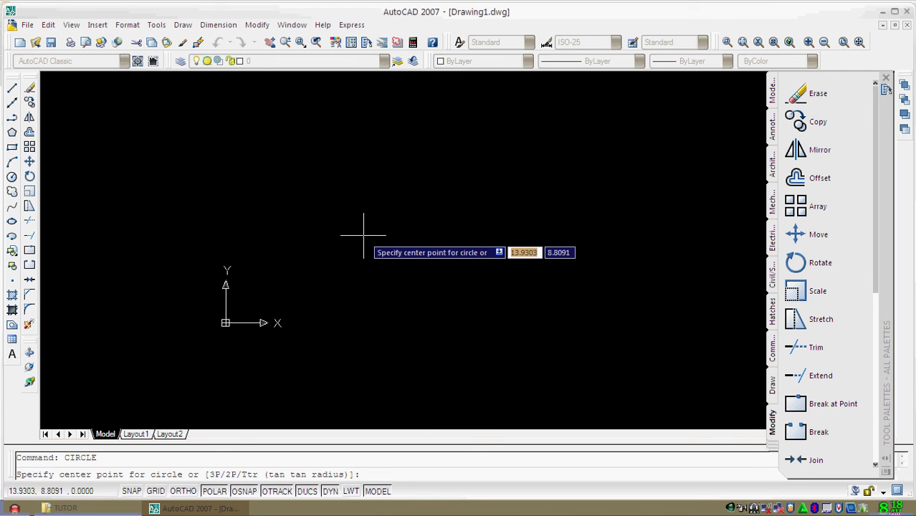
{"action": "type", "text": "100"}
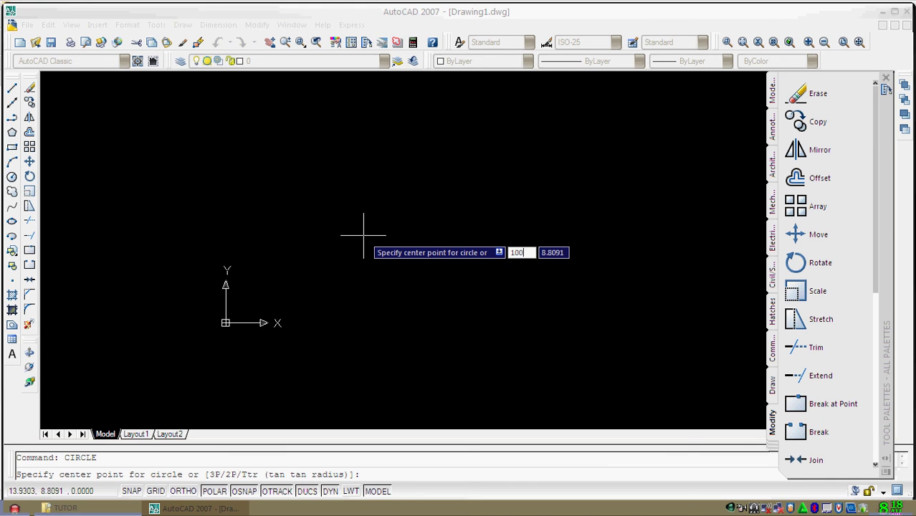
{"action": "key", "text": "Tab"}
{"action": "type", "text": "100"}
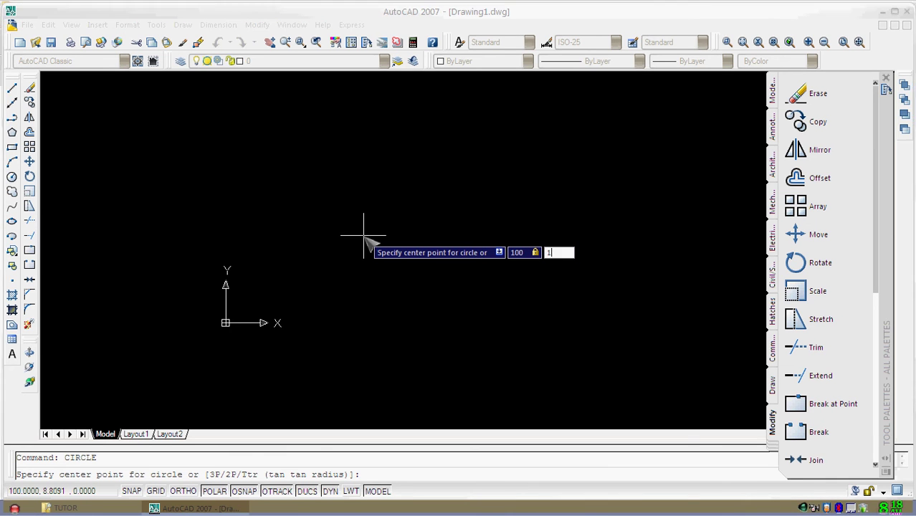
{"action": "key", "text": "Return"}
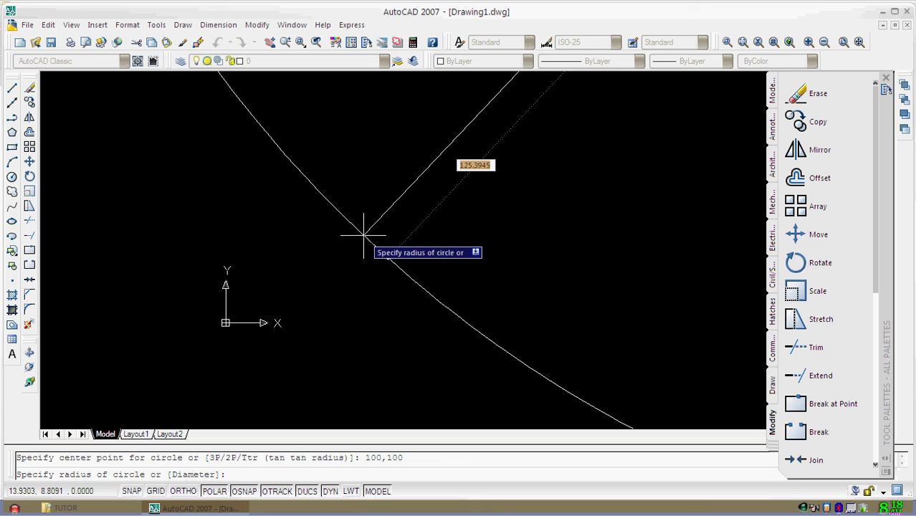
Complete the circle with a radius of 100
{"action": "type", "text": "100"}
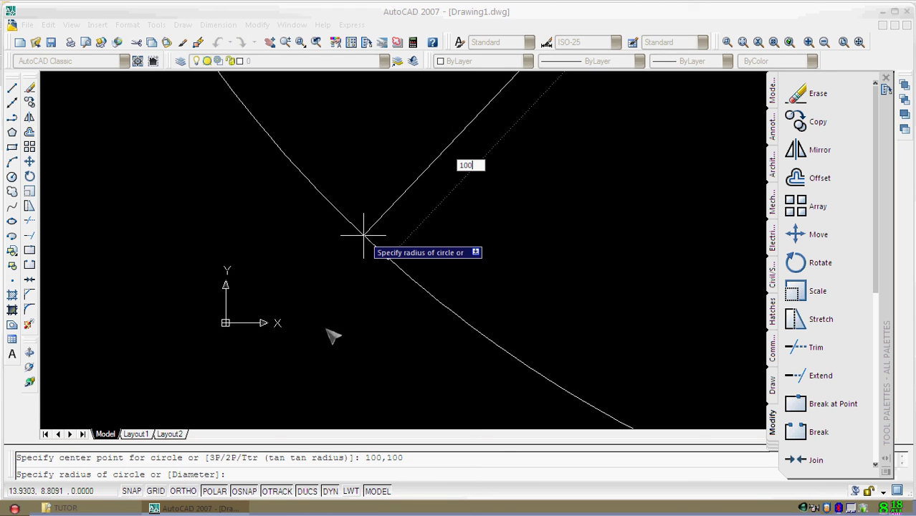
{"action": "left_click", "coordinate": [244, 473]}
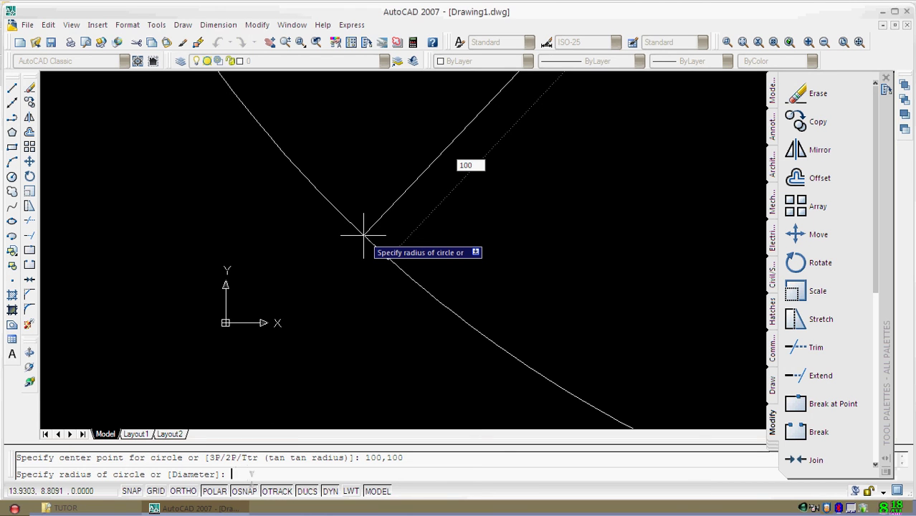
{"action": "key", "text": "BackSpace"}
{"action": "key", "text": "BackSpace"}
{"action": "key", "text": "BackSpace"}
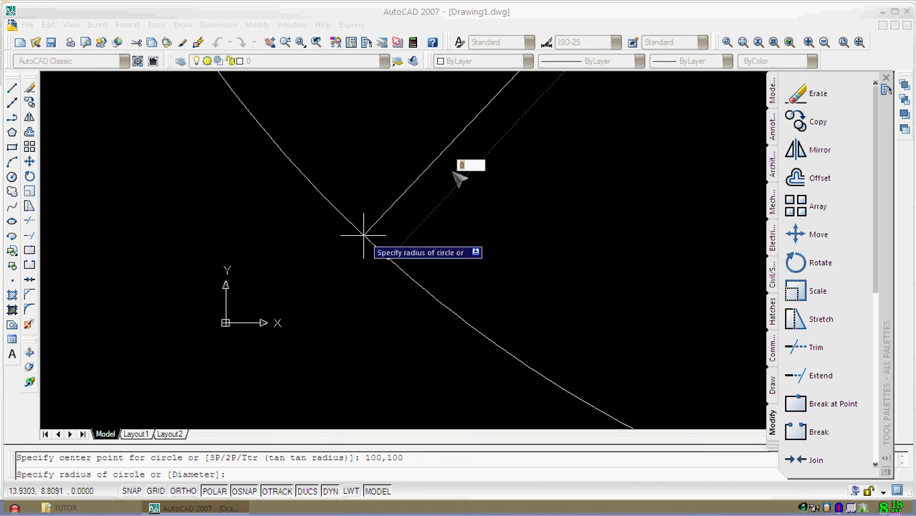
{"action": "key", "text": "Return"}
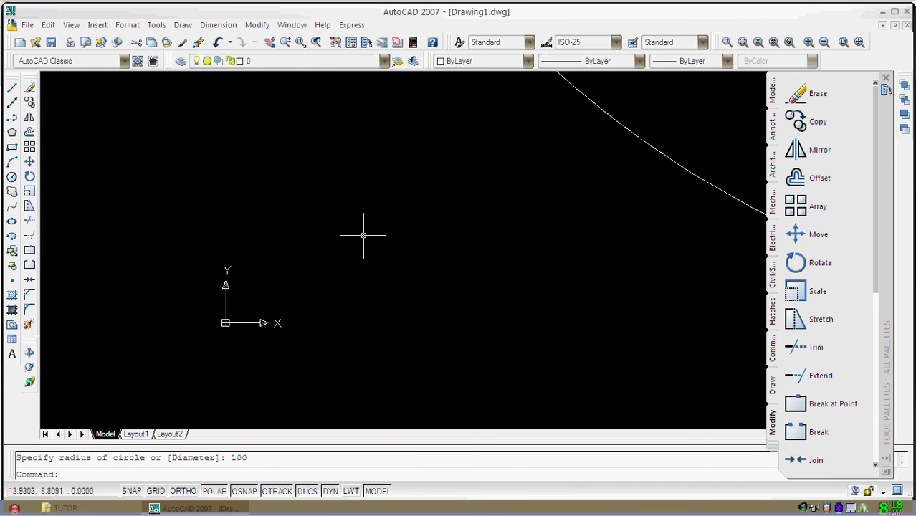
{"action": "scroll", "coordinate": [361, 236], "scroll_direction": "down", "scroll_amount": 4}
{"action": "scroll", "coordinate": [369, 229], "scroll_direction": "down", "scroll_amount": 2}
{"action": "middle_click_drag", "start_coordinate": [421, 168], "coordinate": [366, 290]}
{"action": "scroll", "coordinate": [391, 257], "scroll_direction": "down", "scroll_amount": 2}
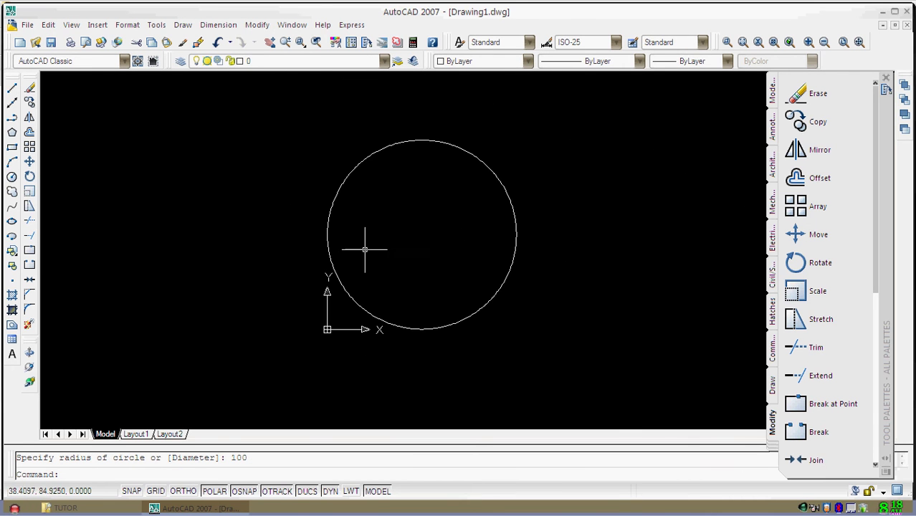